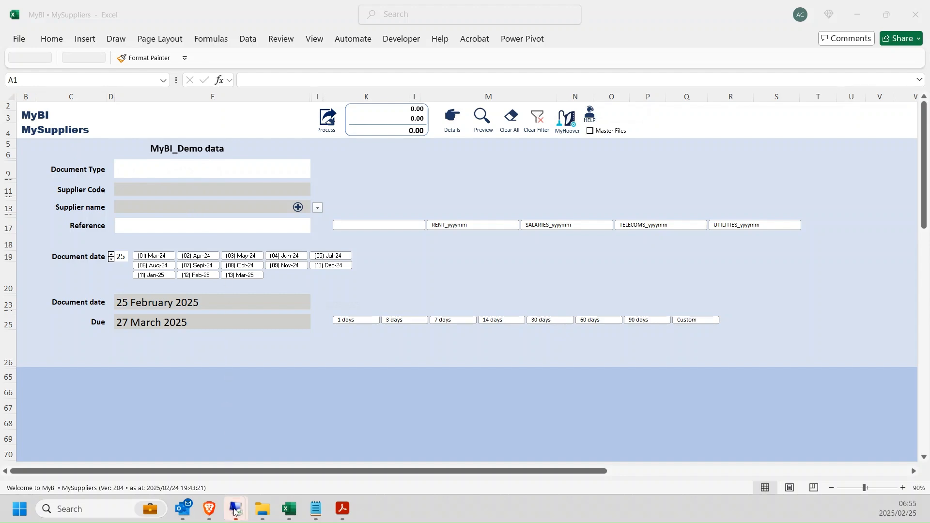
Switch to the Pastel remote session for the demo database and open the inventory item file.
mouse_move(236, 509)
left_click(343, 396)
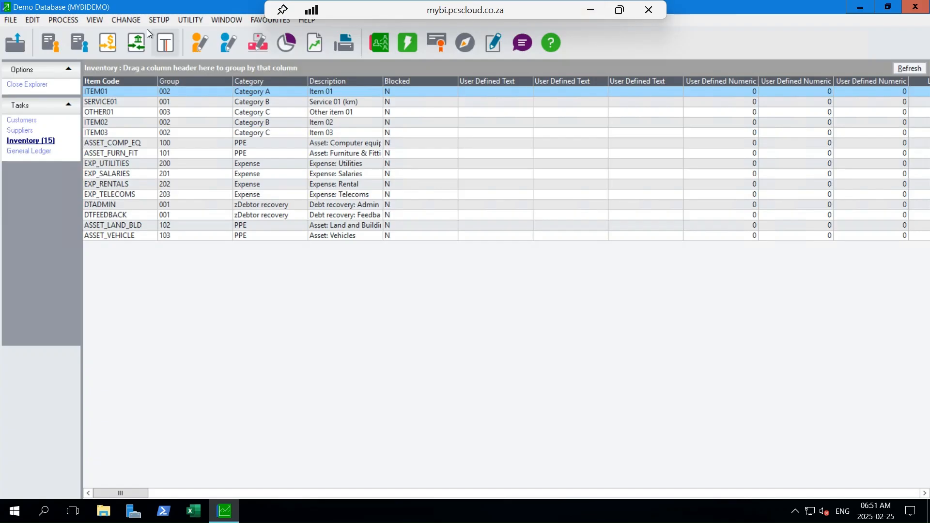
left_click(33, 21)
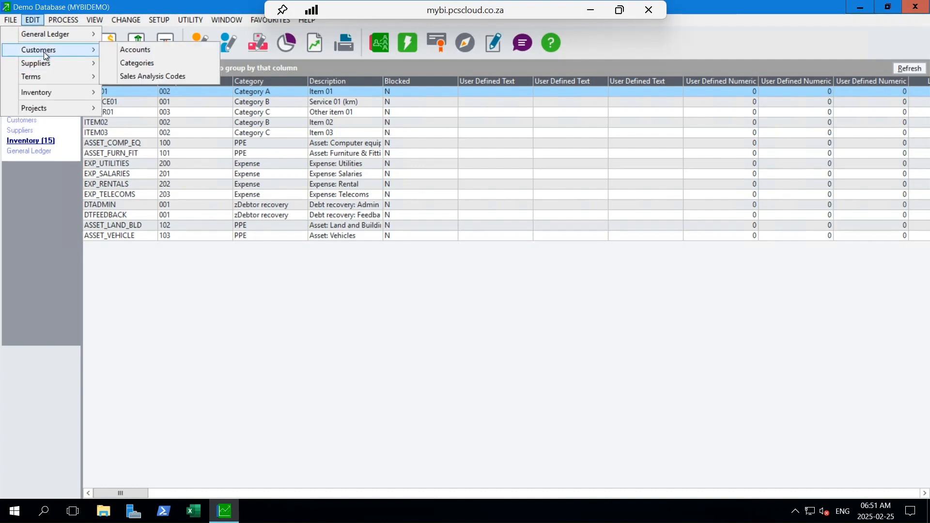
mouse_move(40, 91)
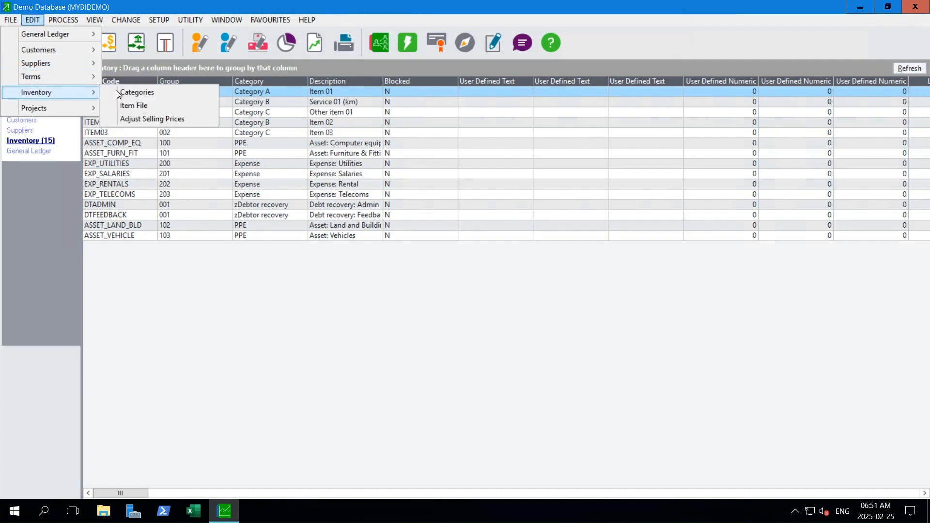
left_click(137, 105)
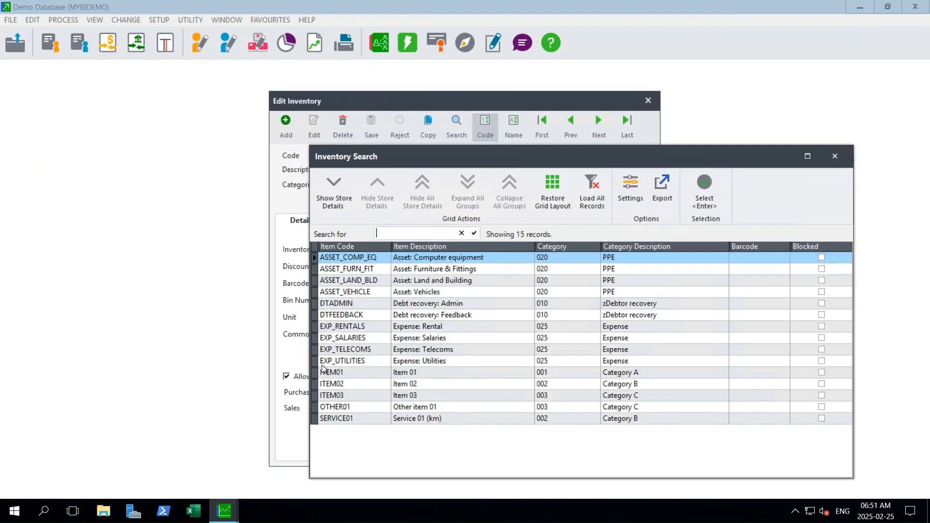
Review the stock, service and asset items in the inventory search list, and close the item file.
left_click(347, 376)
left_click(343, 387)
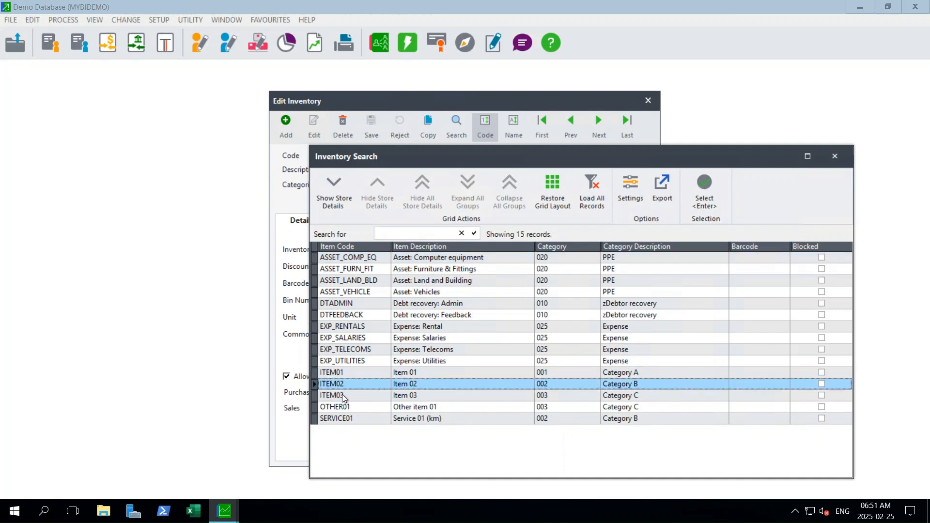
left_click(345, 396)
left_click(348, 408)
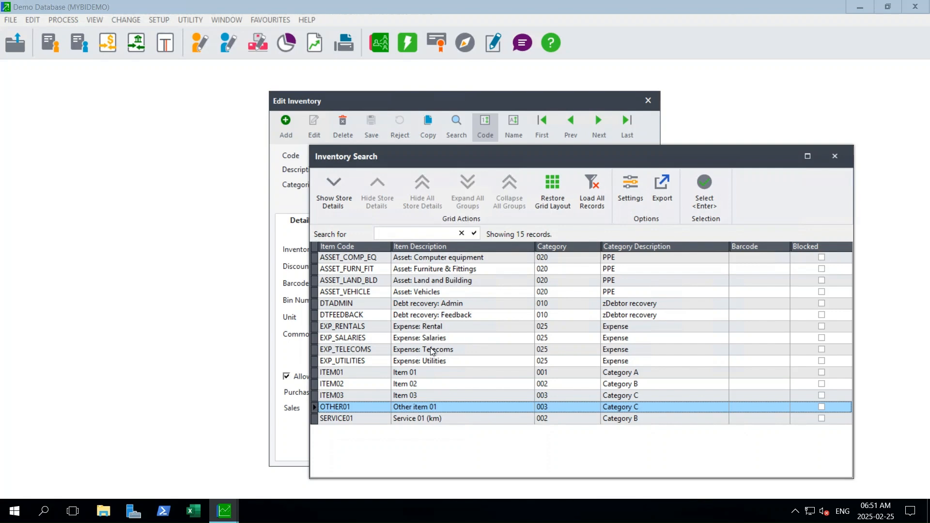
left_click(343, 420)
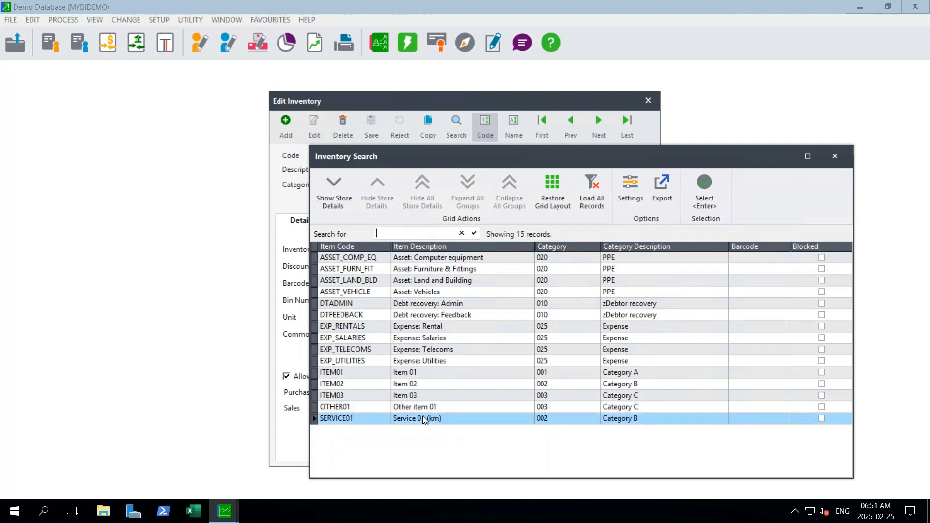
left_click(339, 260)
left_click(348, 270)
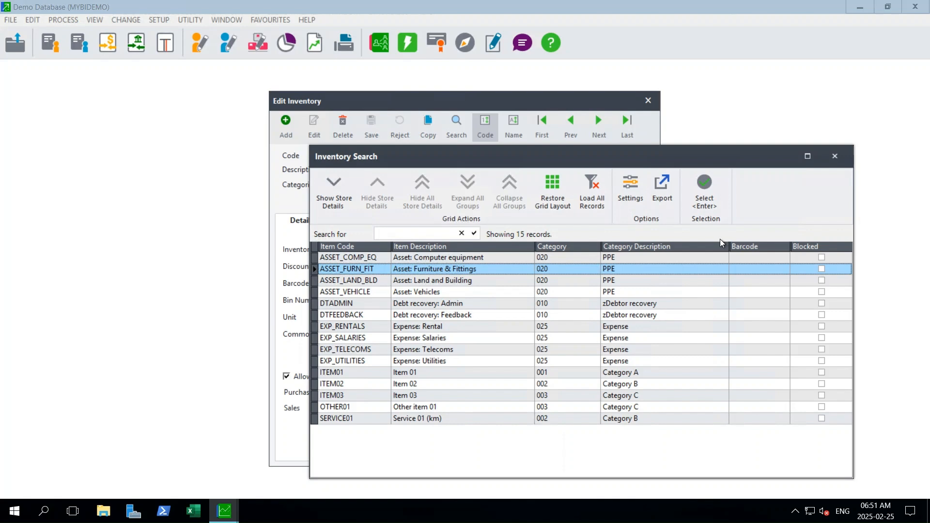
left_click(835, 156)
left_click(648, 100)
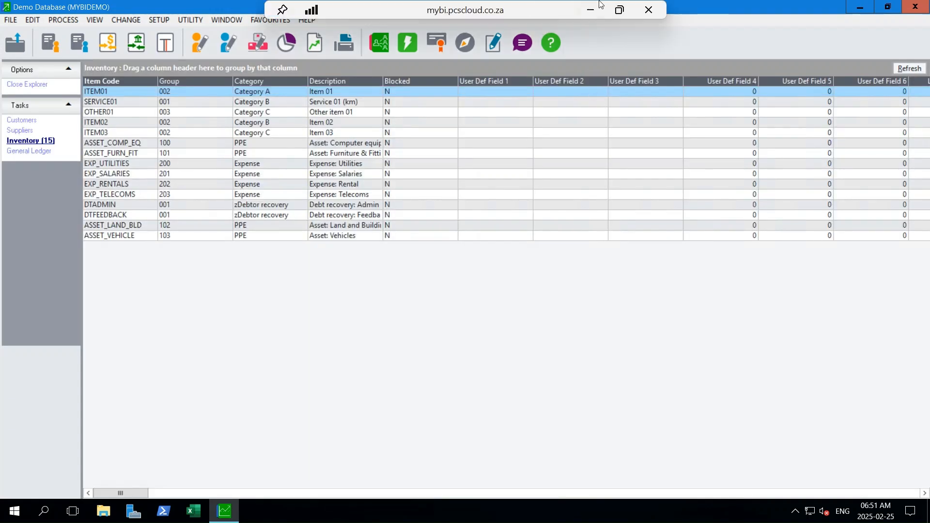
Return to the MySuppliers workbook in Excel and set the document type to Stock Count.
left_click(587, 13)
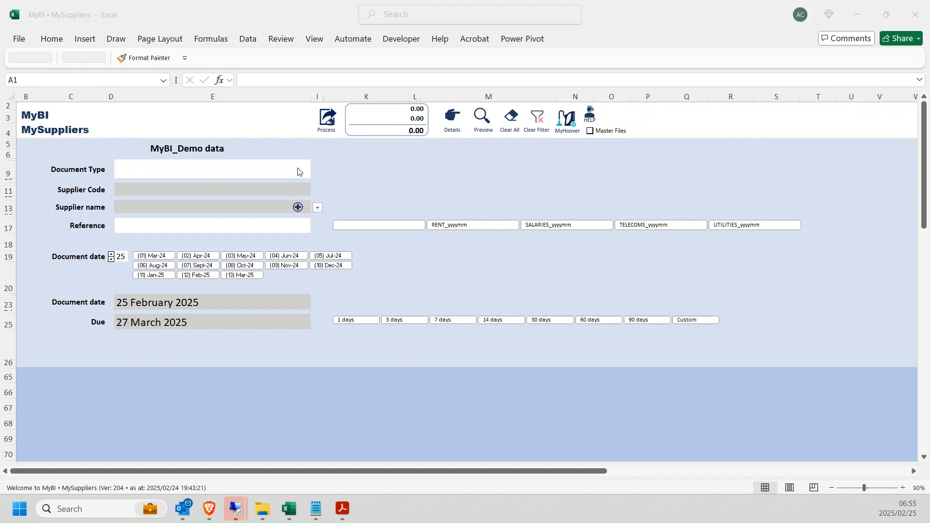
left_click(158, 165)
left_click(158, 165)
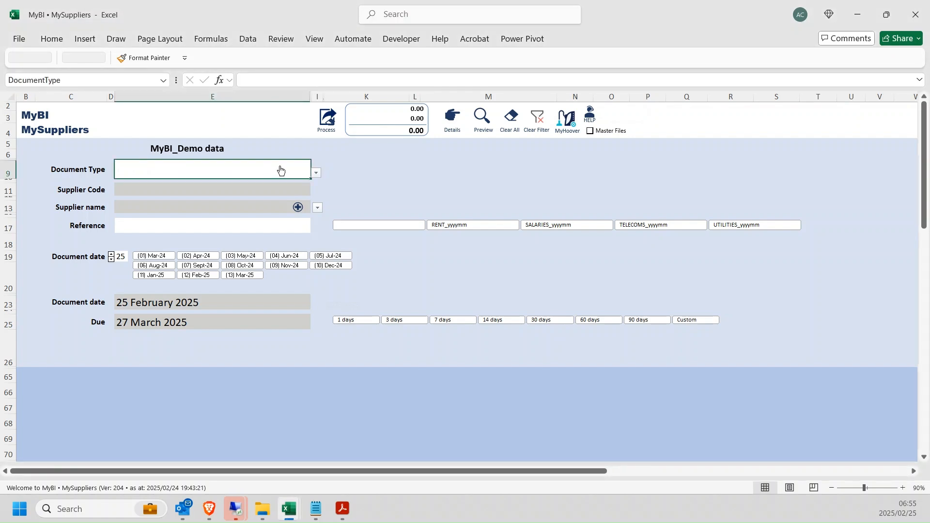
left_click(316, 173)
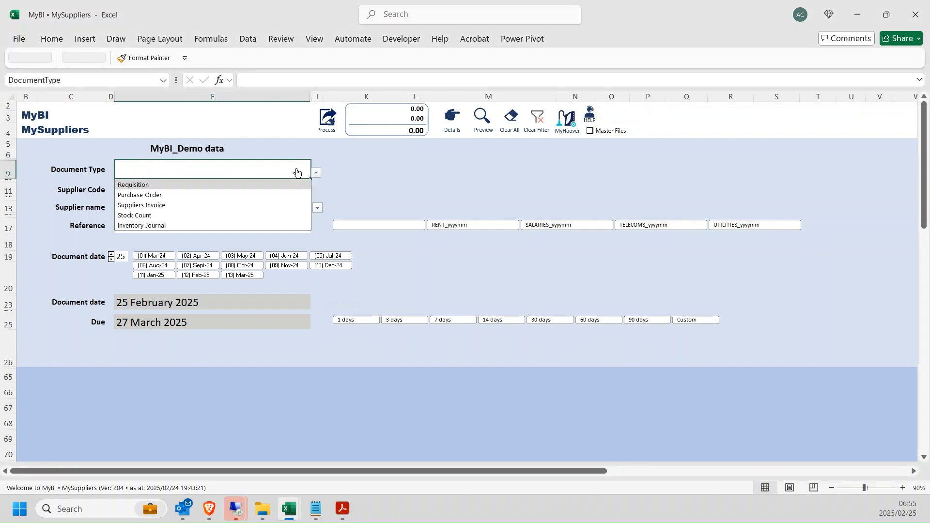
left_click(130, 217)
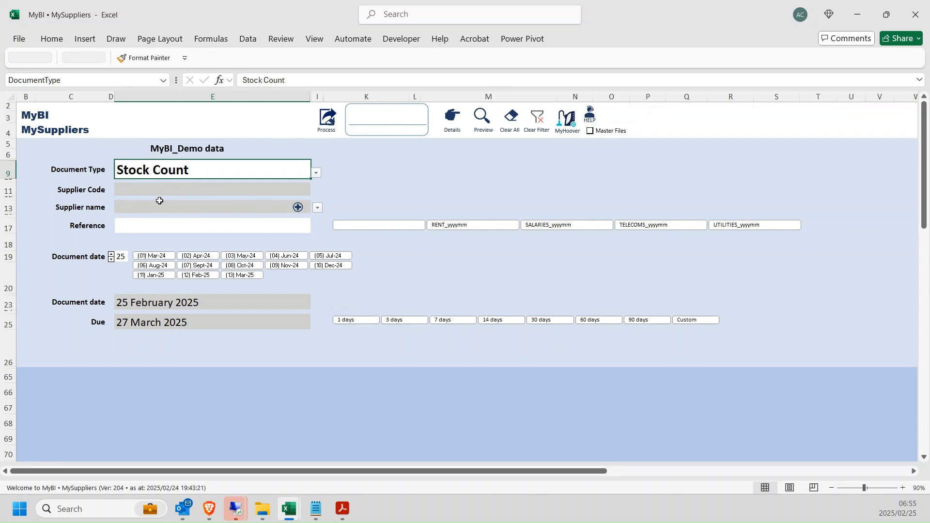
Enter CYCLE COUNT 250225 as the document reference.
left_click(236, 227)
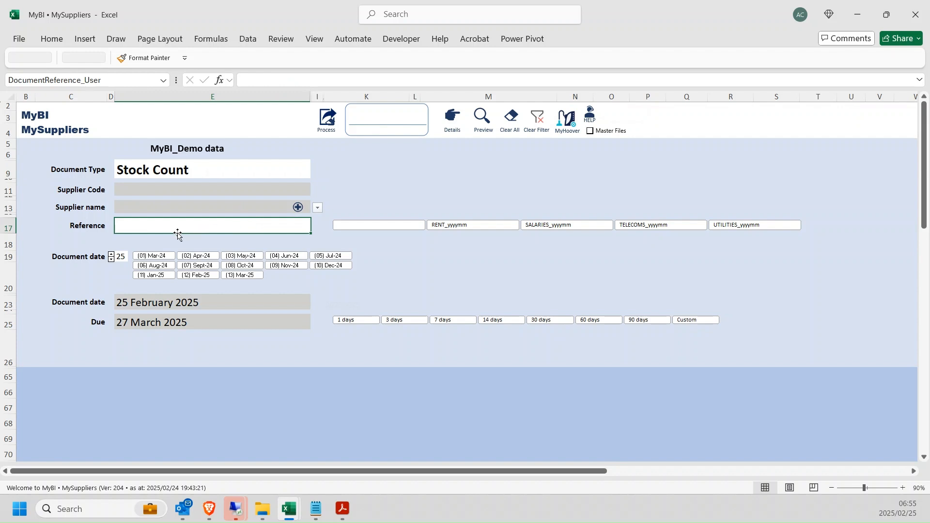
type("CYCLE ")
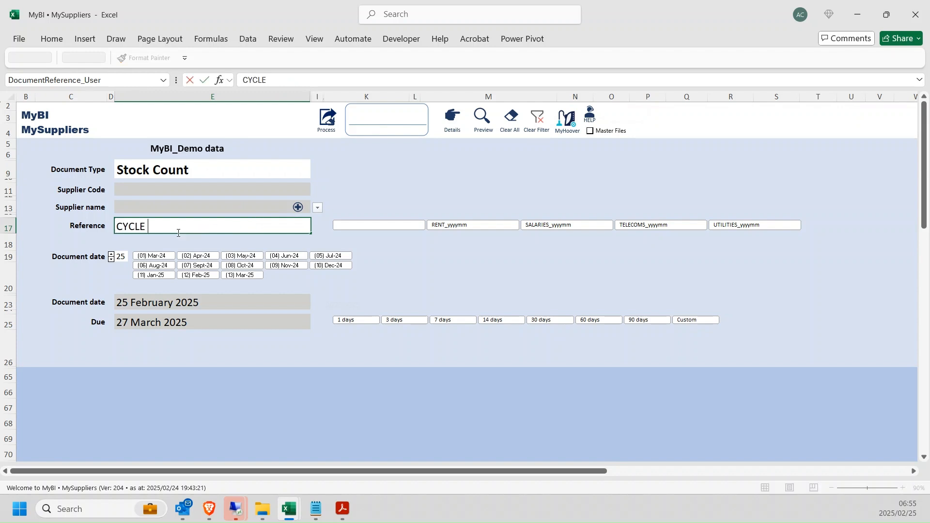
type("COUNT")
key("BackSpace")
type("250225")
key("Return")
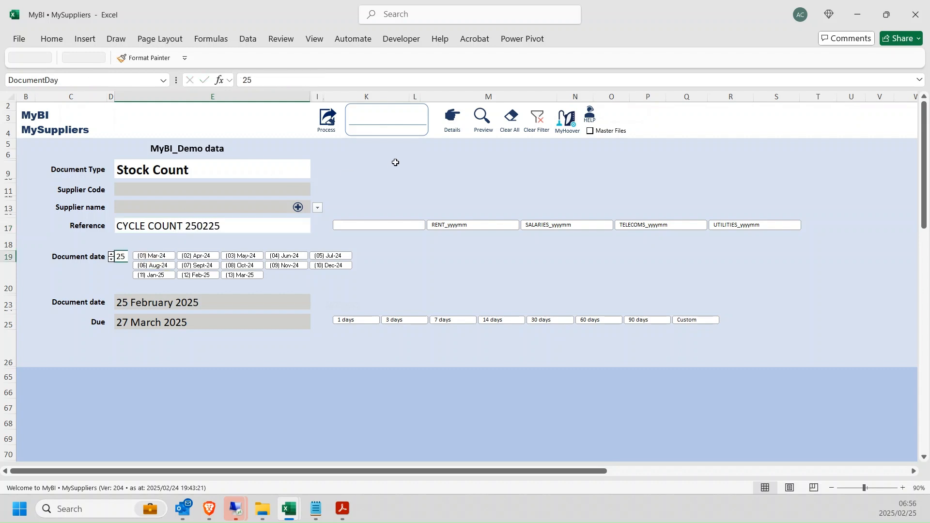
Open the stock count details and load the Stock cycle count 1 template.
left_click(452, 120)
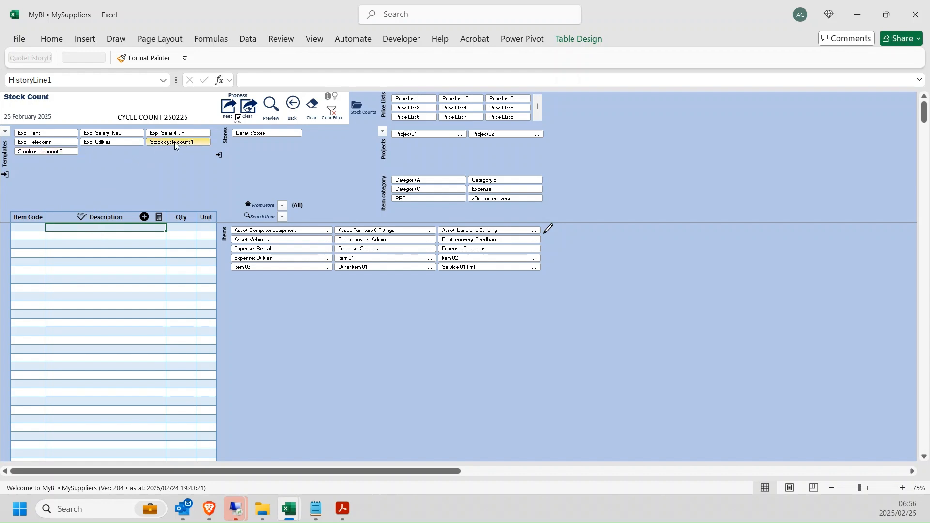
left_click(159, 142)
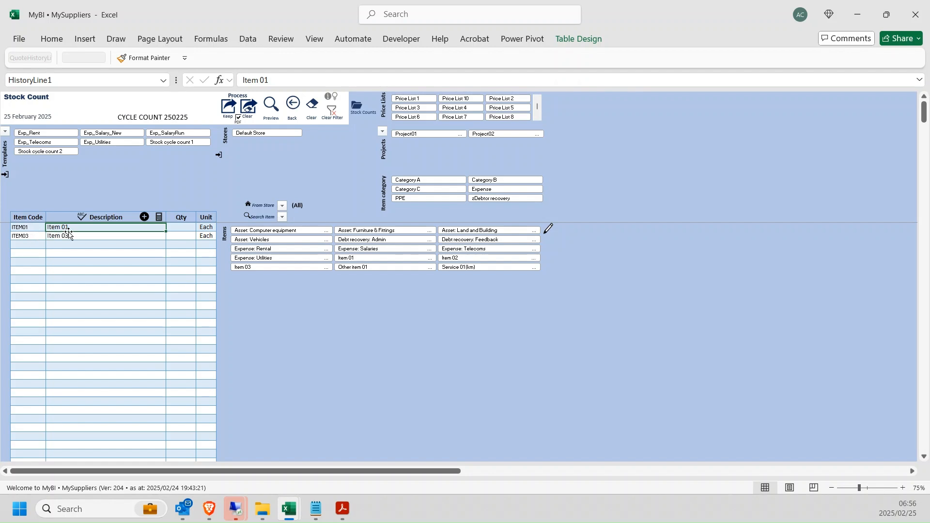
Consult the inventory quantities report in Book1 and enter counted quantities of 10700 for Item 01 and 3380 for Item 03.
left_click(188, 228)
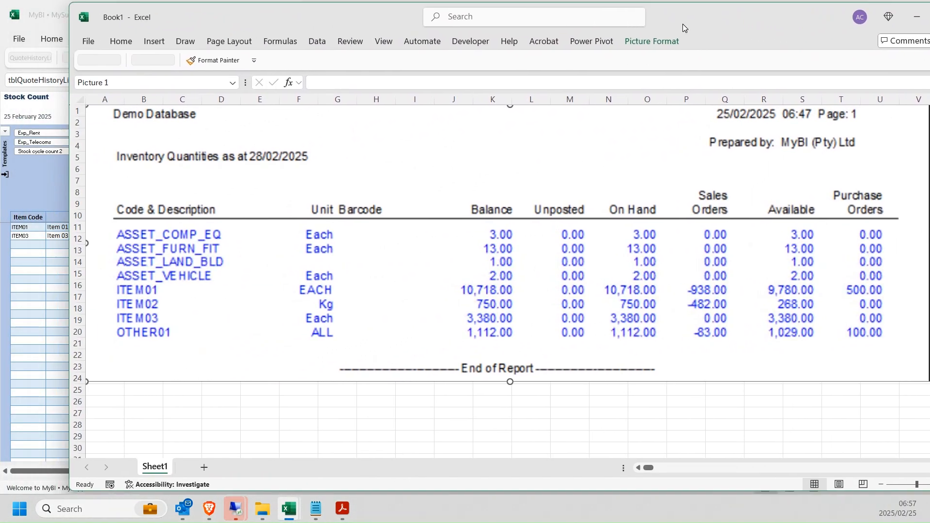
left_click_drag(682, 24, 651, 23)
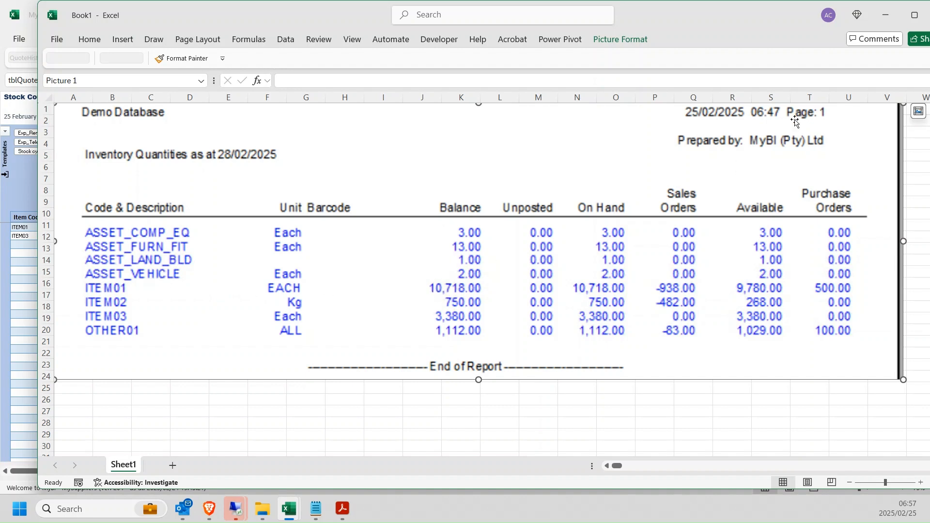
left_click(22, 320)
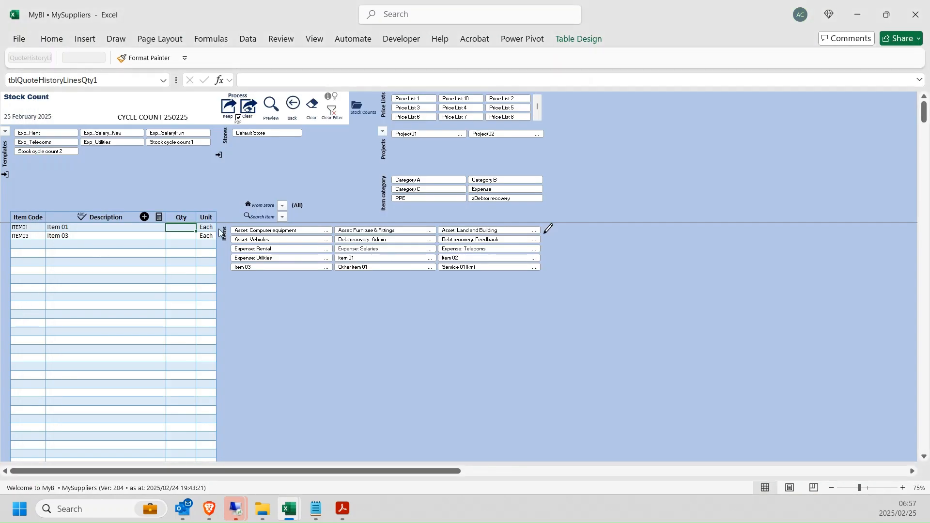
type("10700")
key("Return")
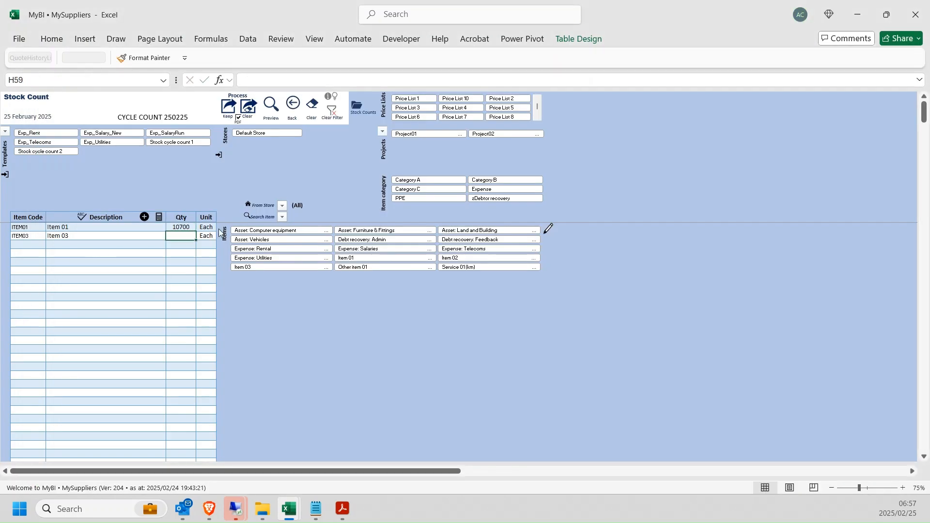
type("3380")
key("Return")
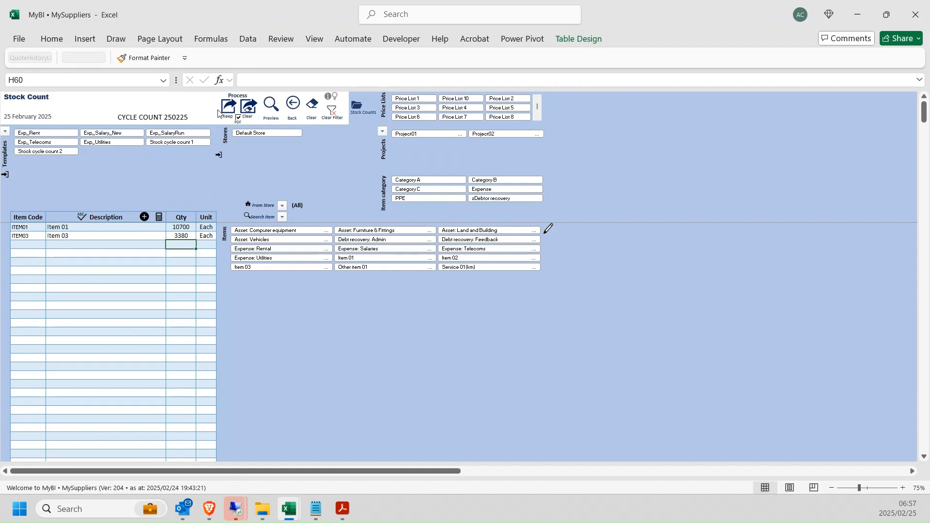
Process the stock count into a Pastel import file with the option that clears the entries.
left_click(246, 109)
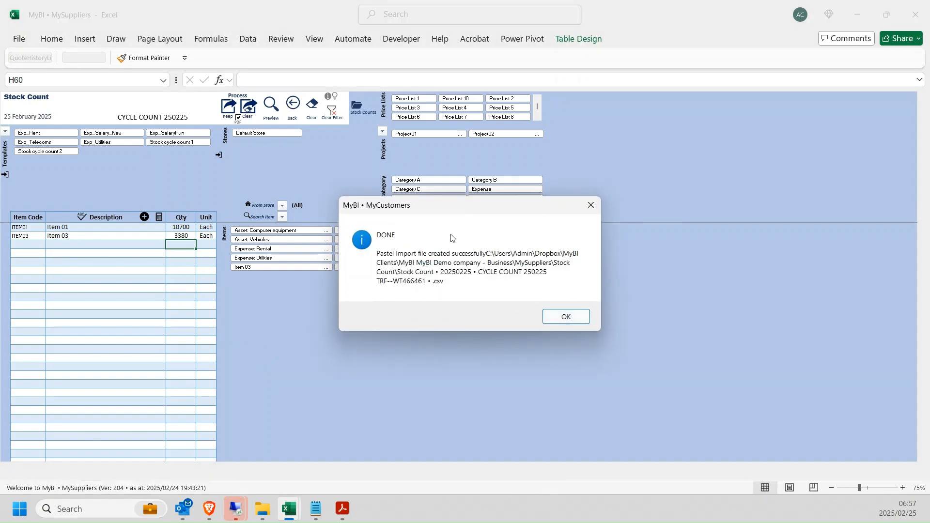
left_click(565, 316)
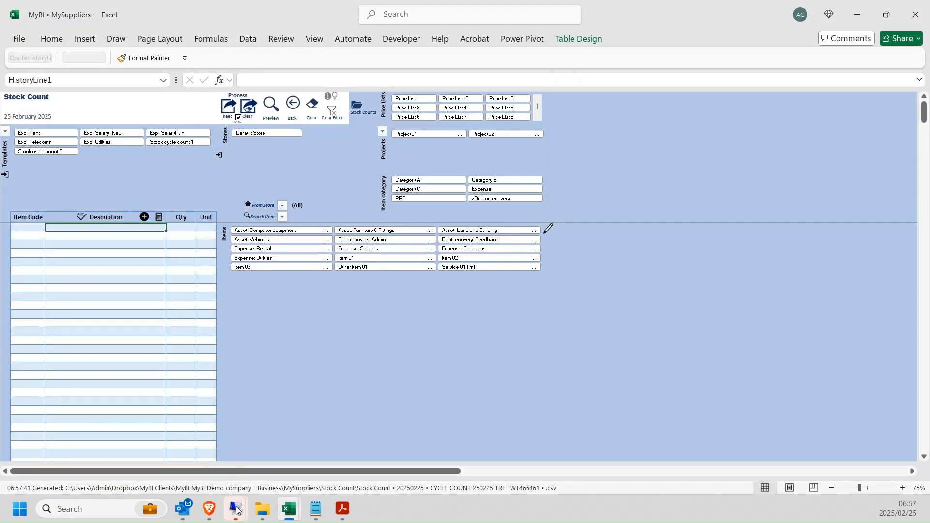
Switch to the Pastel remote session and start the inventory count, rebuilding the batch quantities first.
left_click(234, 509)
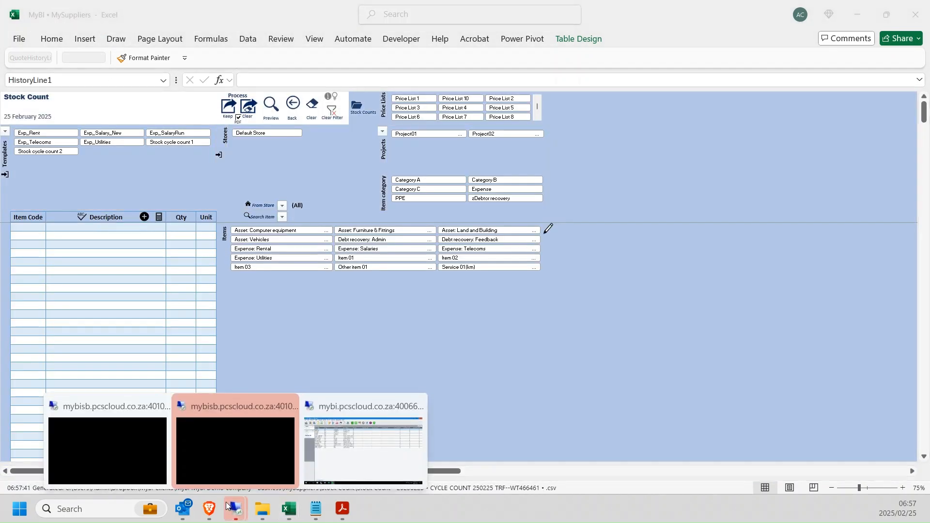
left_click(382, 431)
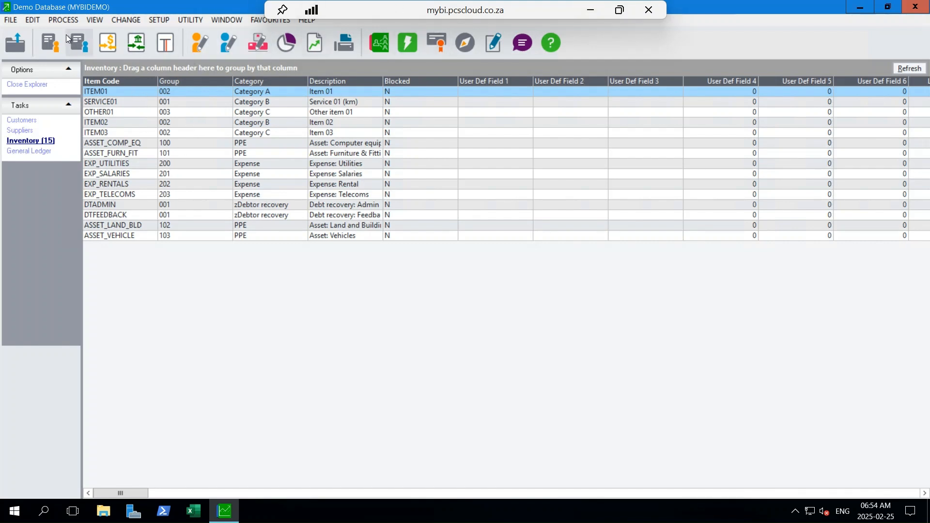
left_click(60, 21)
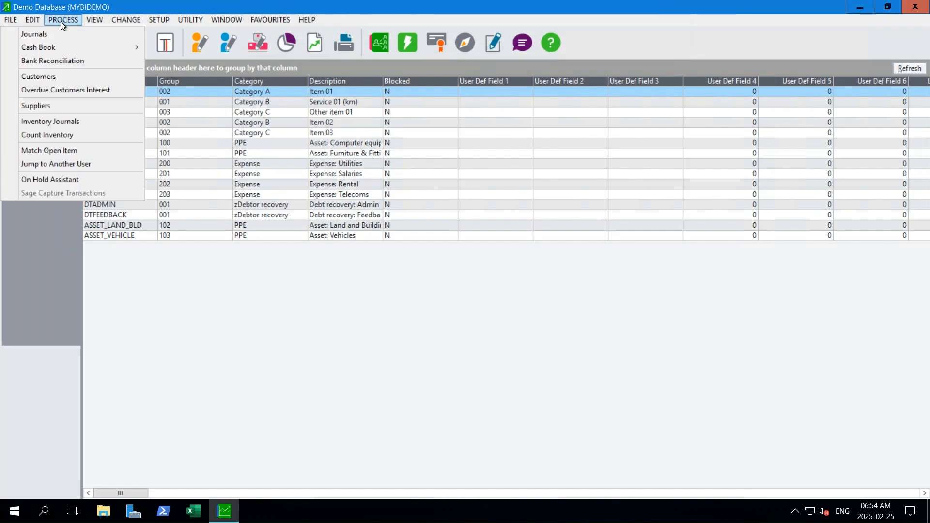
left_click(60, 135)
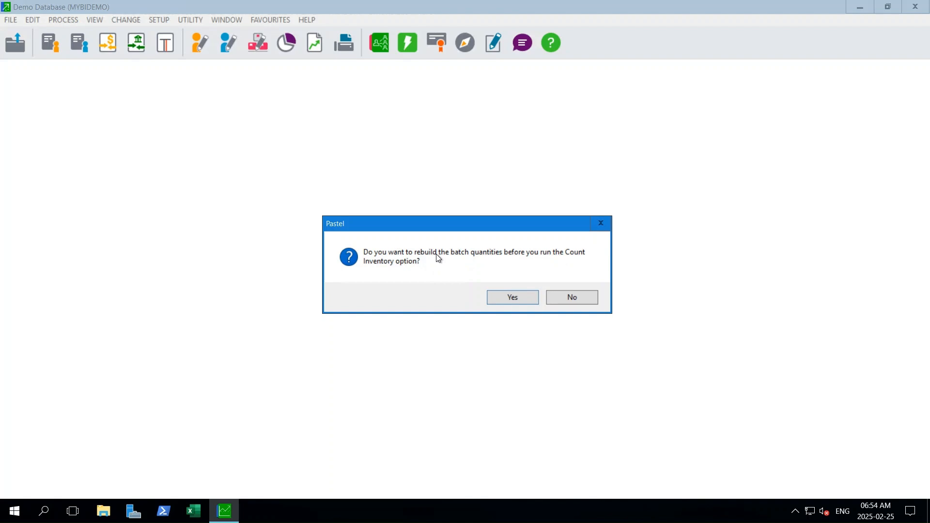
left_click(509, 299)
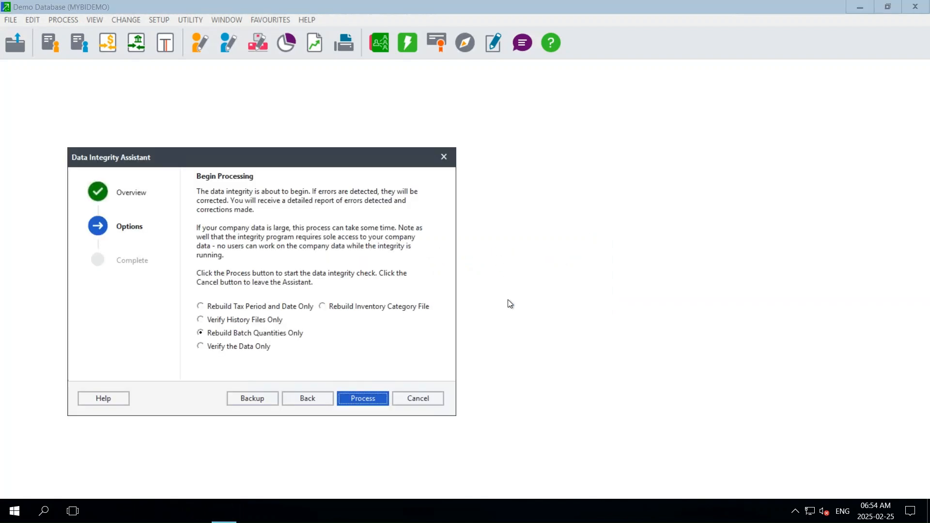
left_click(378, 402)
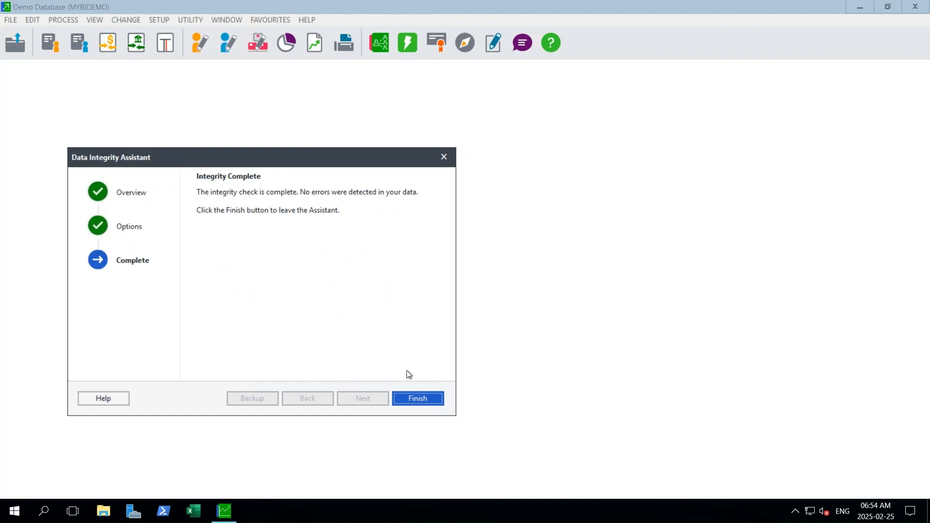
left_click(419, 399)
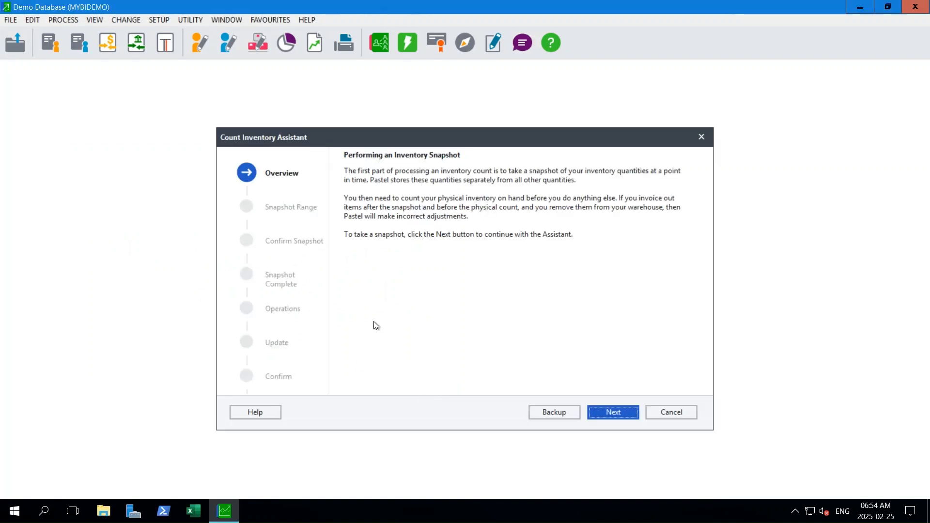
Take an inventory snapshot of all items, keeping the full inventory code range.
left_click(602, 411)
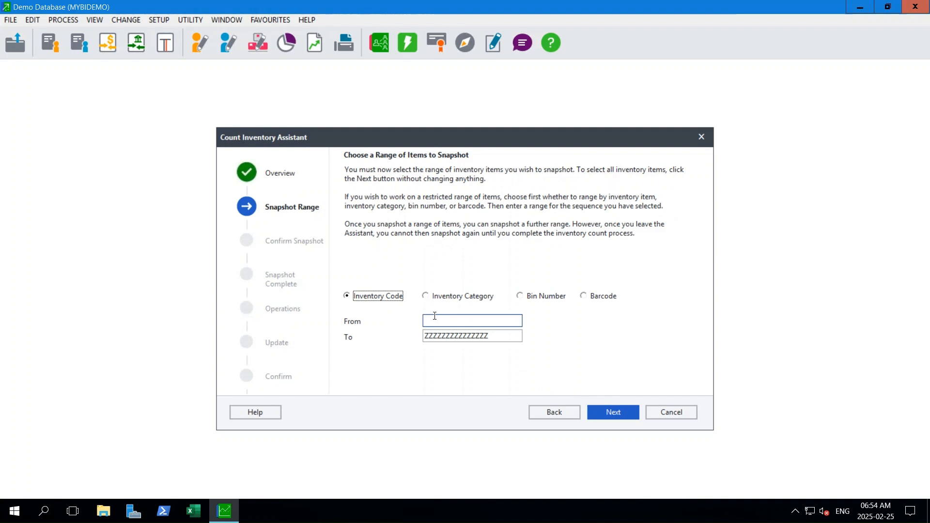
left_click(605, 411)
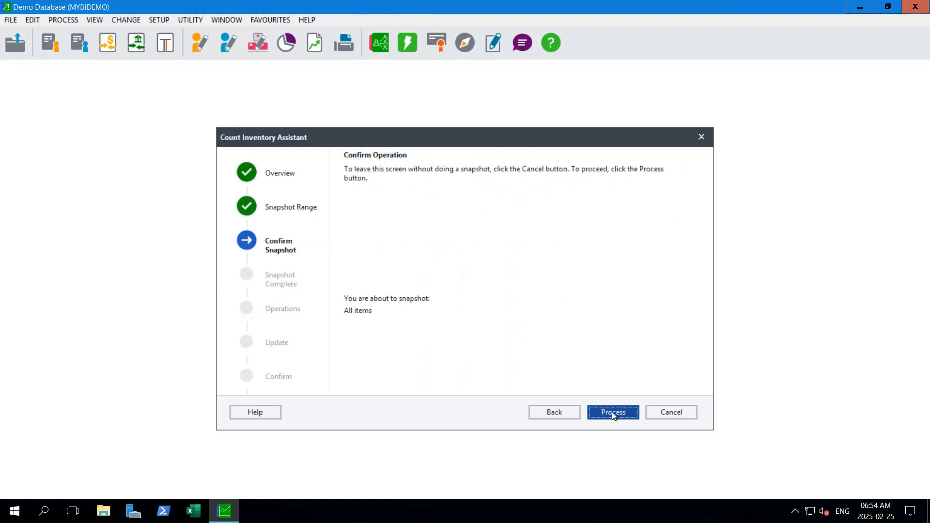
left_click(613, 413)
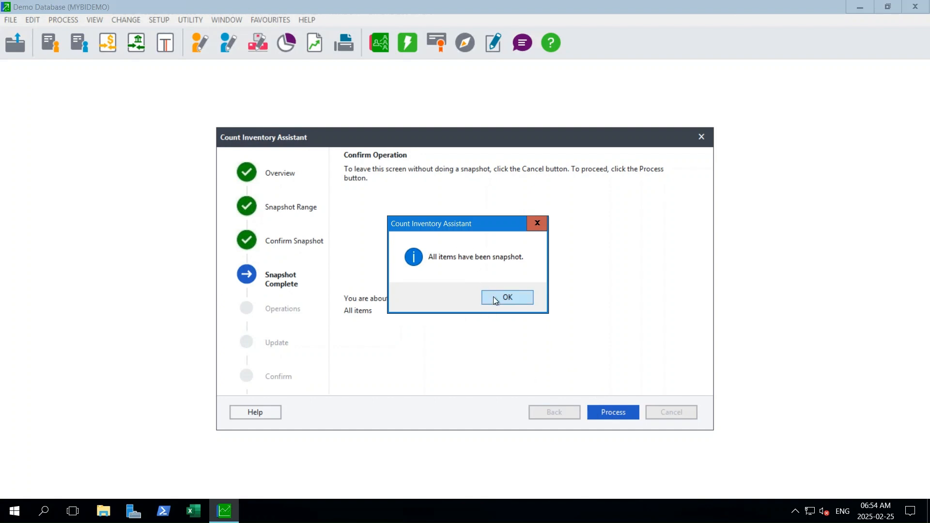
Continue from the completed snapshot to a text file import that replaces existing quantities and identifies items by inventory code.
left_click(502, 300)
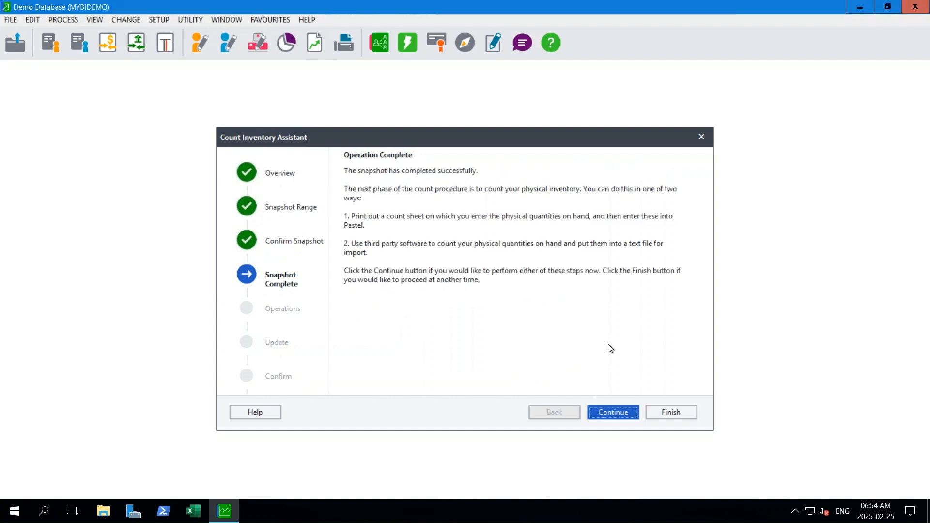
left_click(621, 417)
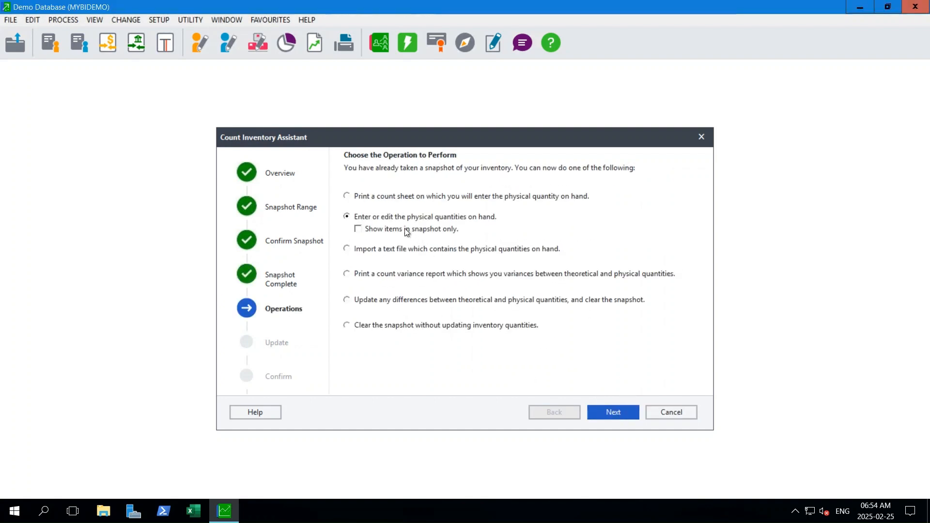
left_click(347, 250)
left_click(611, 414)
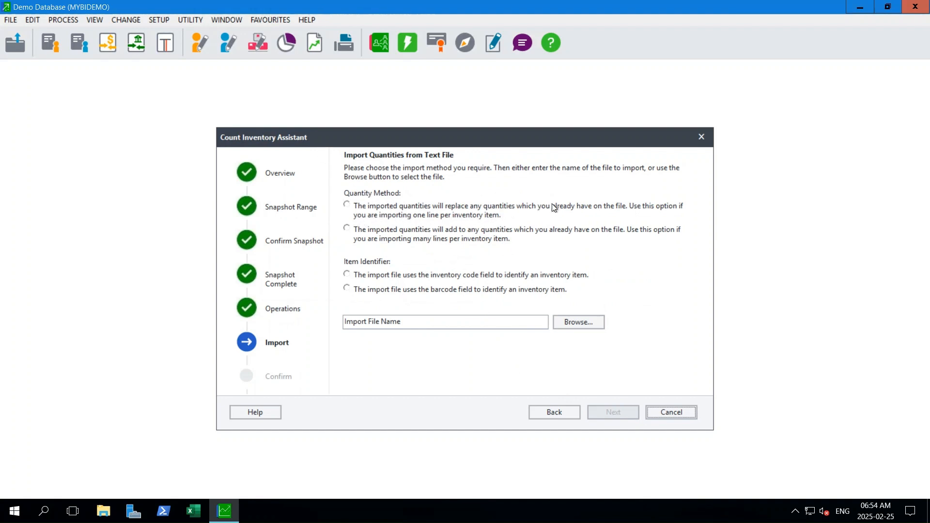
left_click(355, 208)
left_click(347, 275)
Import the 20250225 CYCLE COUNT CSV file from the MySuppliers Stock Count folder on drive W:.
left_click(584, 324)
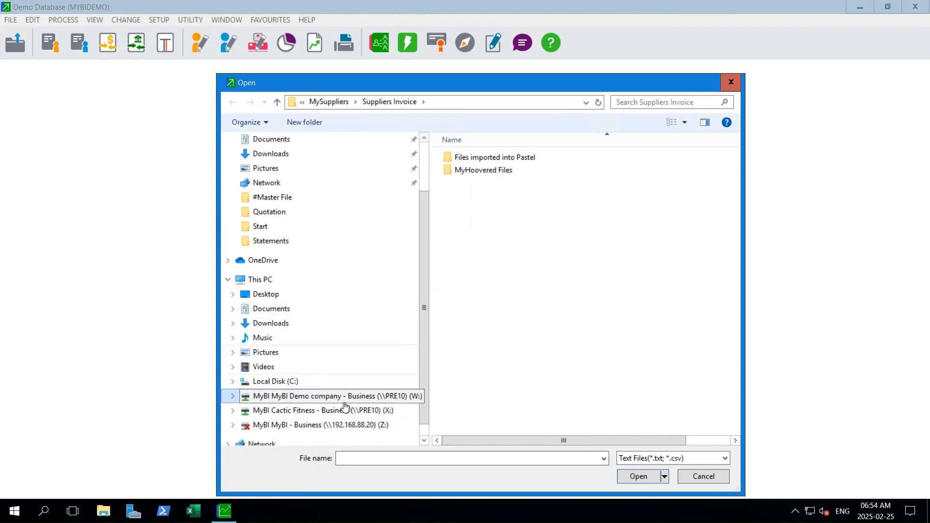
left_click(345, 401)
double_click(493, 270)
left_click(488, 212)
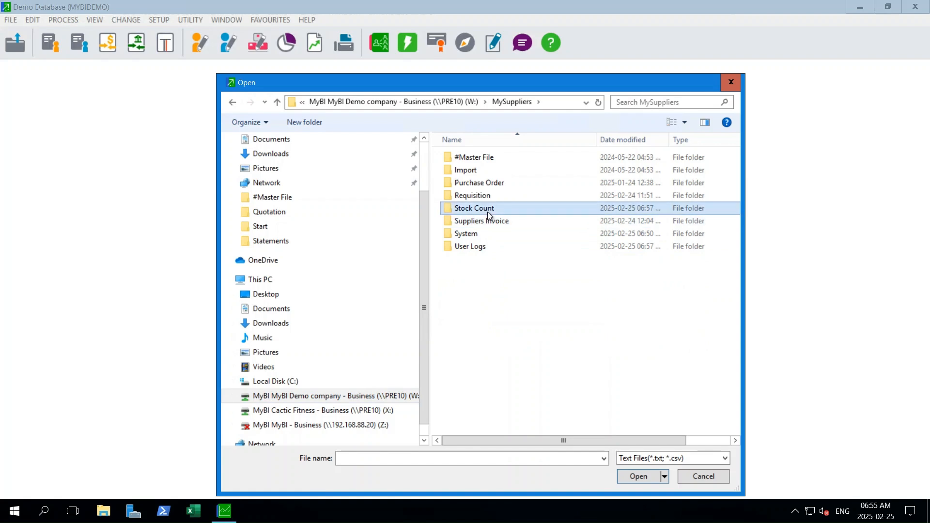
double_click(489, 214)
left_click(625, 139)
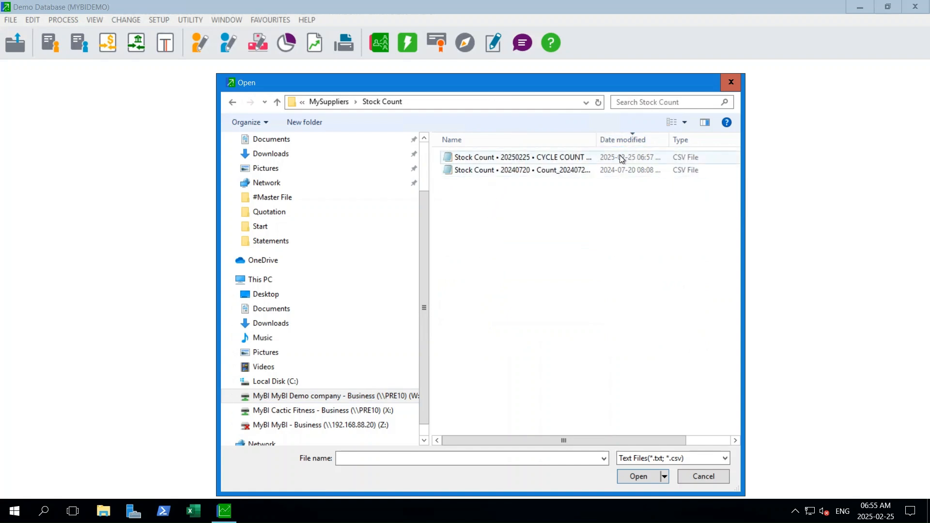
left_click(575, 162)
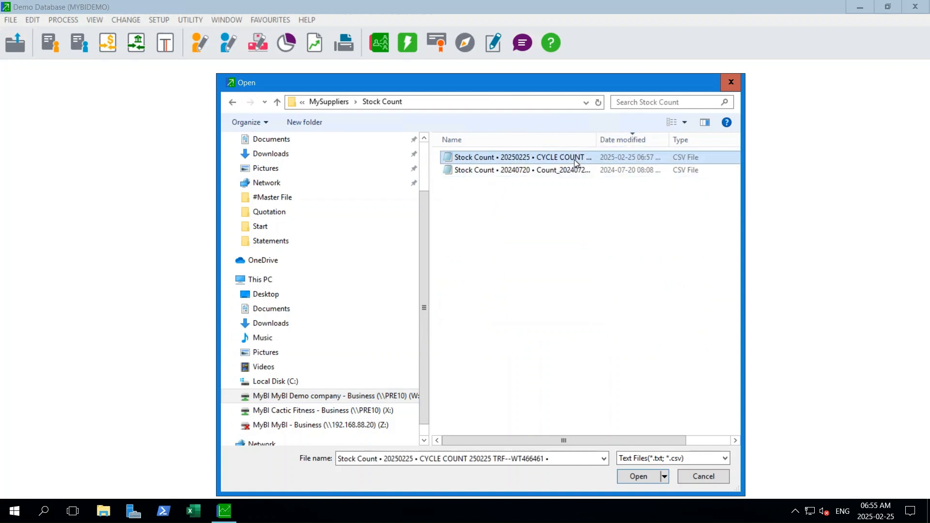
left_click(639, 477)
left_click(614, 416)
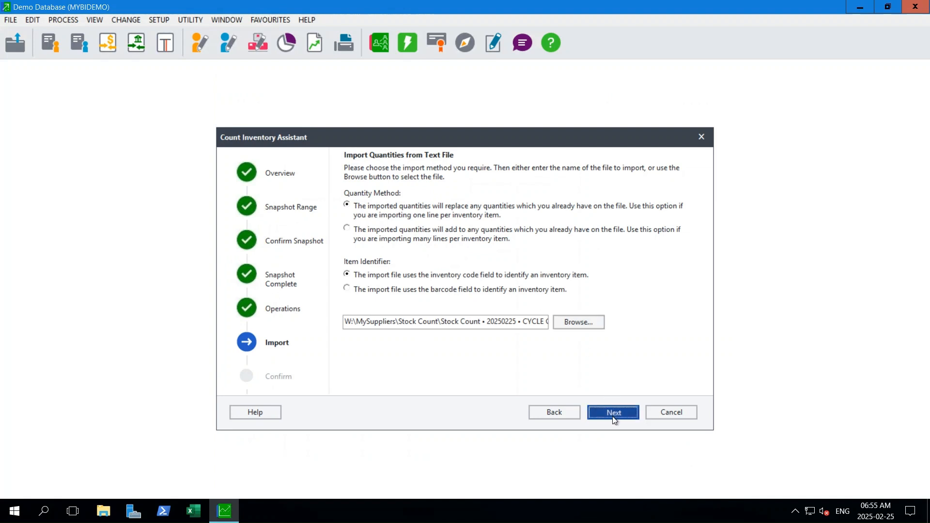
left_click(618, 417)
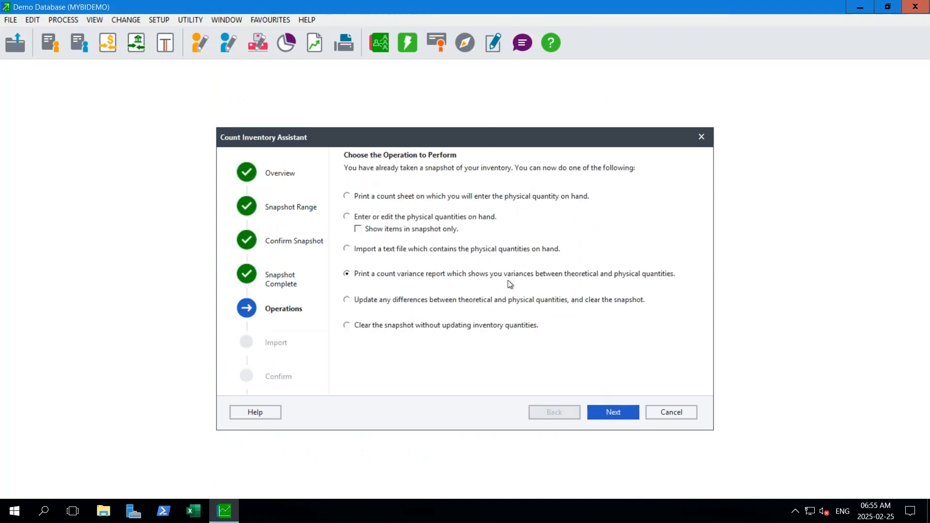
Produce the inventory count variance report on screen with the default options, review the variances and close it.
left_click(607, 411)
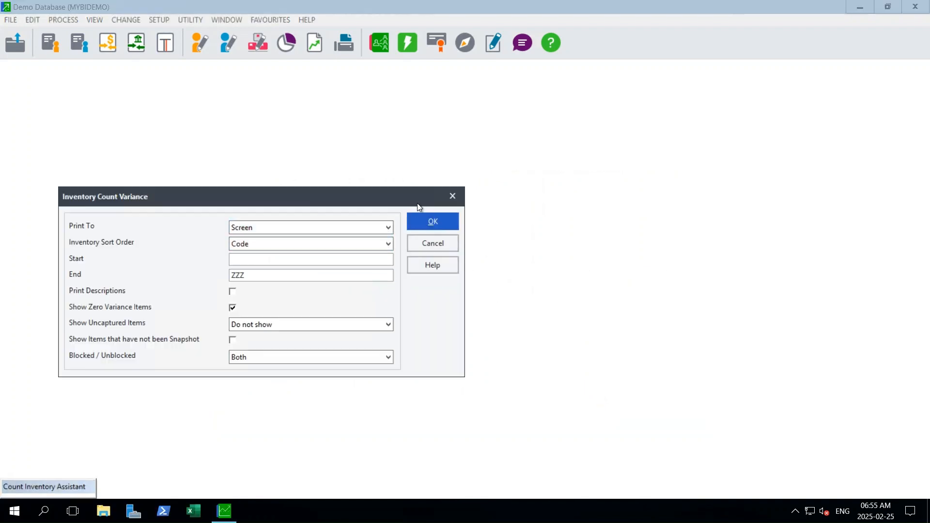
left_click(432, 222)
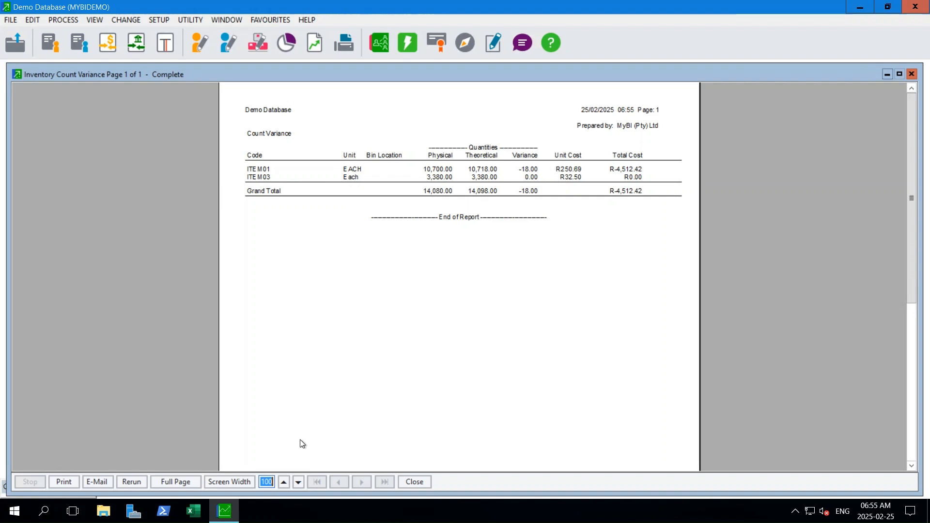
left_click(415, 481)
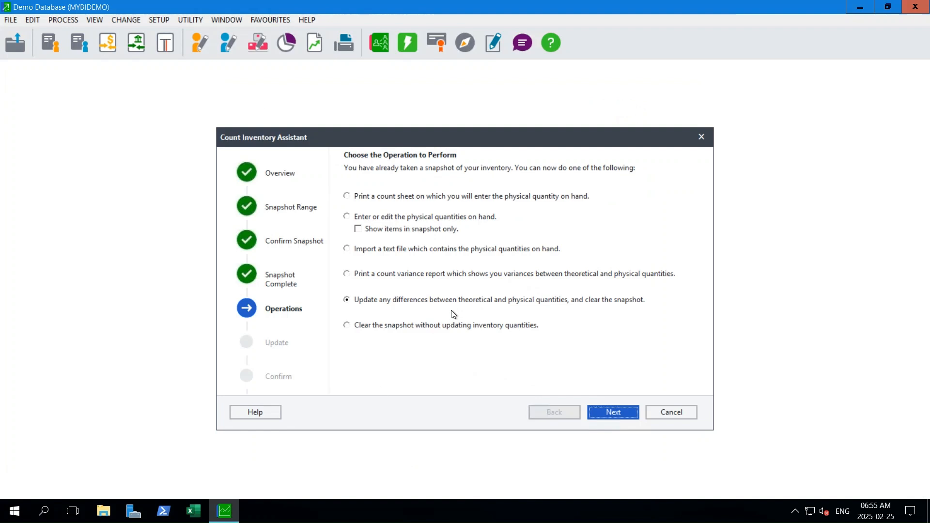
Update the differences between theoretical and physical quantities in period 12 (February) with transaction date 25/02/2025, and finish the count.
left_click(615, 413)
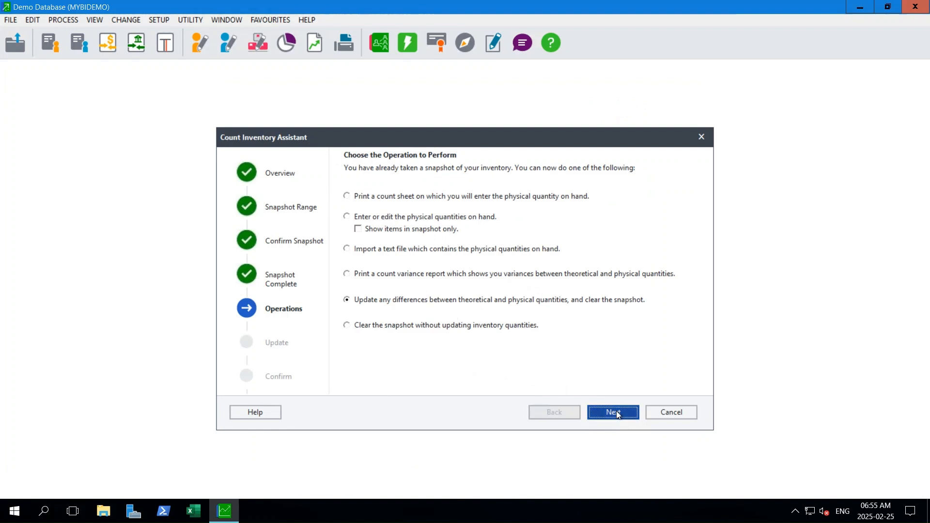
left_click(554, 200)
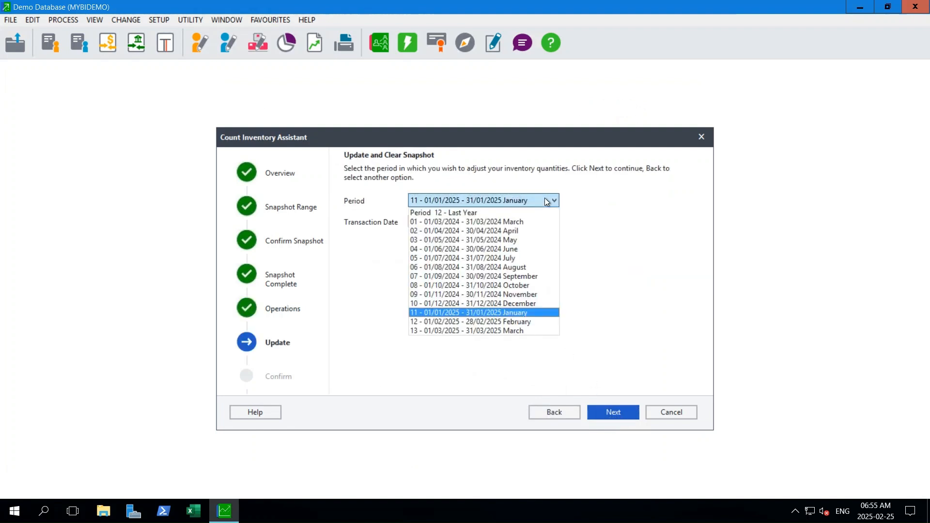
left_click(509, 322)
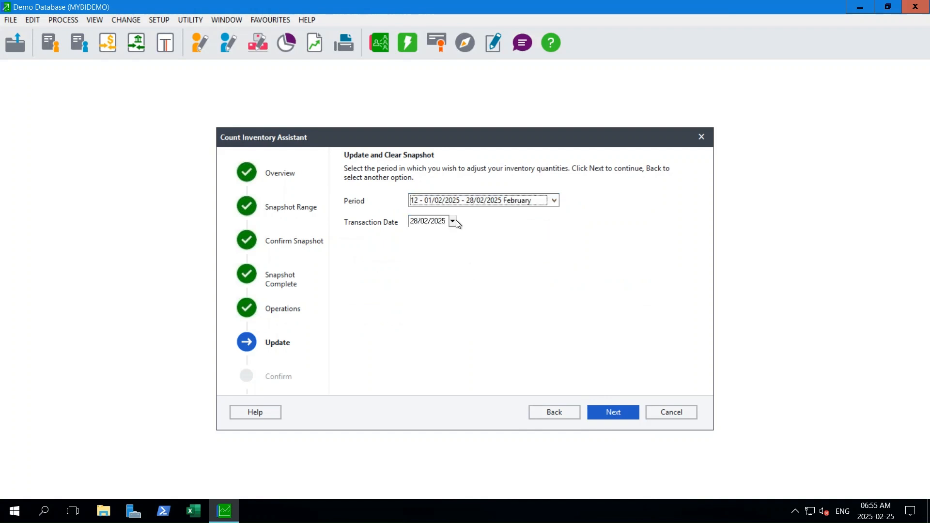
left_click(452, 221)
left_click(458, 331)
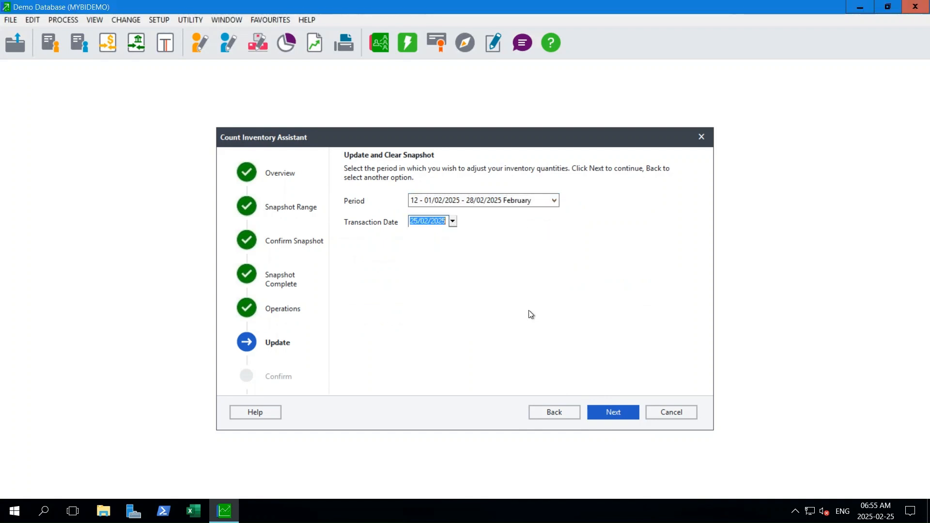
left_click(610, 412)
left_click(612, 414)
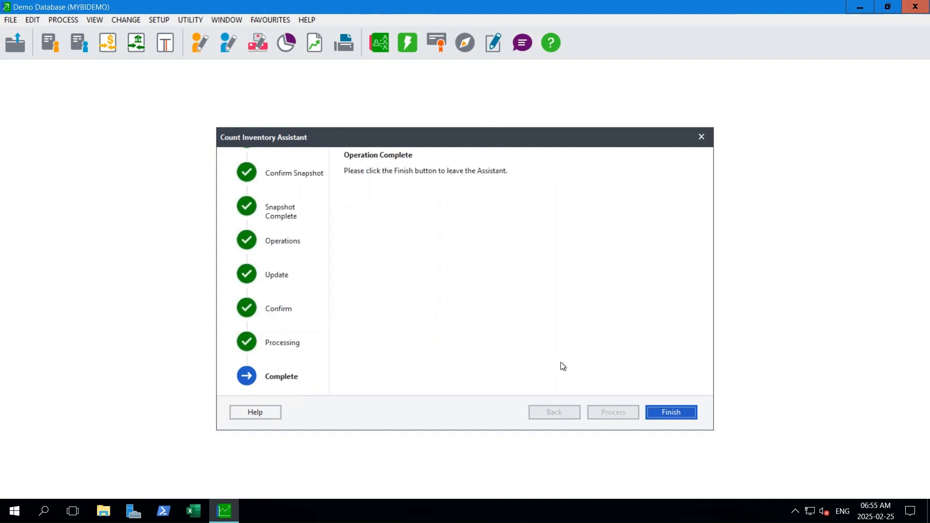
left_click(675, 411)
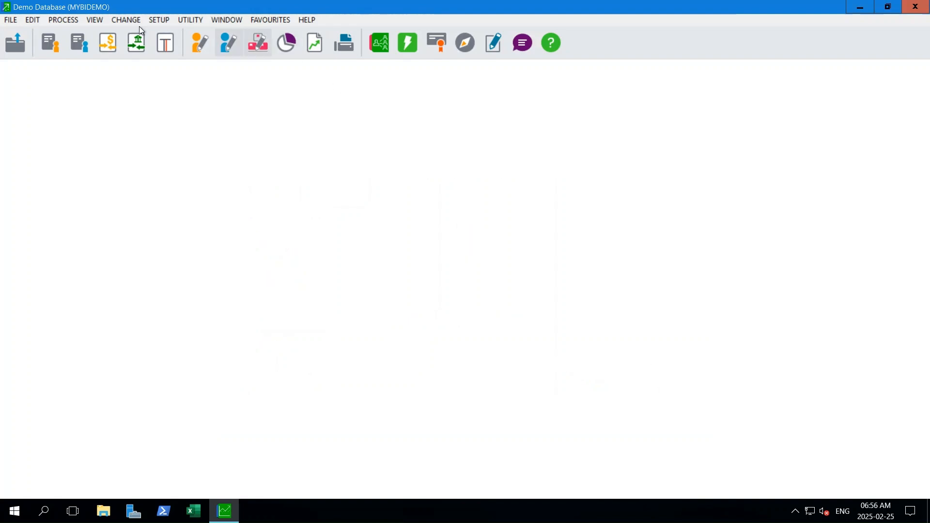
View the inventory valuation report on screen for period 12, sorted by code, check the updated quantities and close it.
left_click(94, 20)
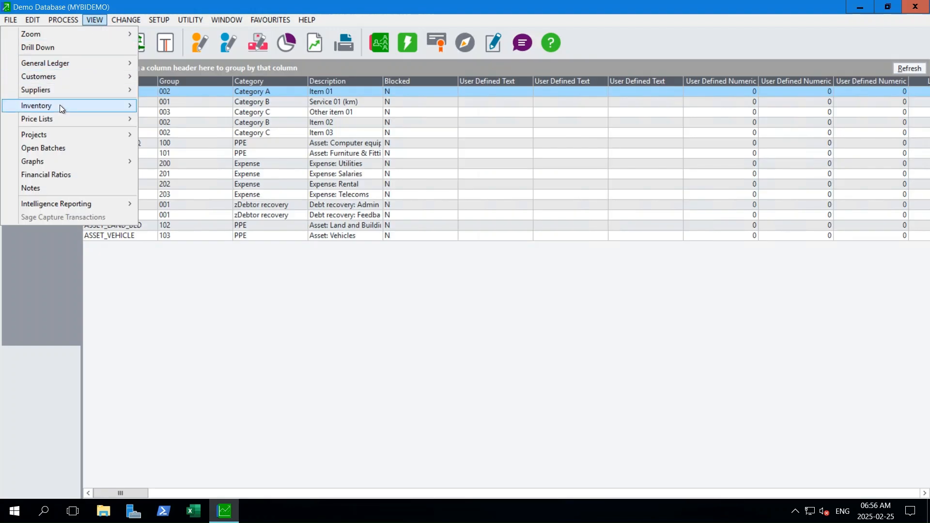
mouse_move(59, 106)
left_click(176, 162)
left_click(529, 314)
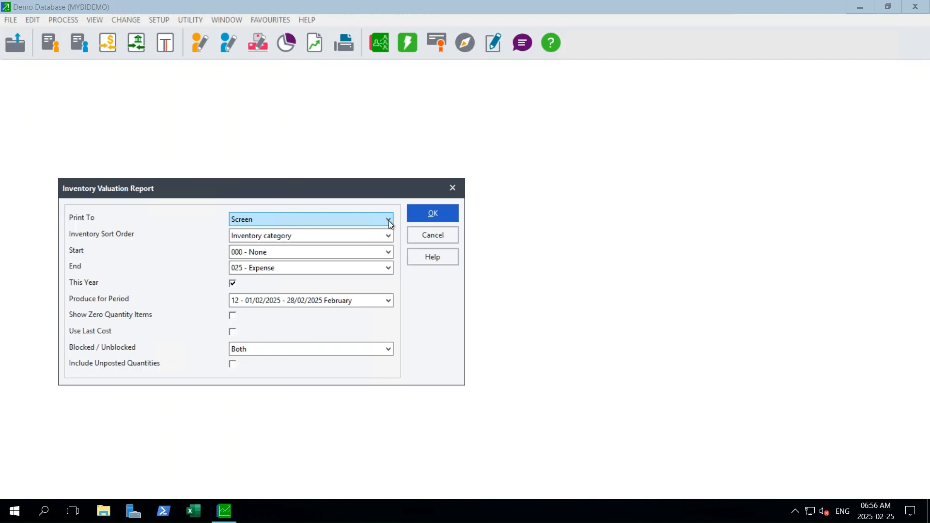
left_click(282, 252)
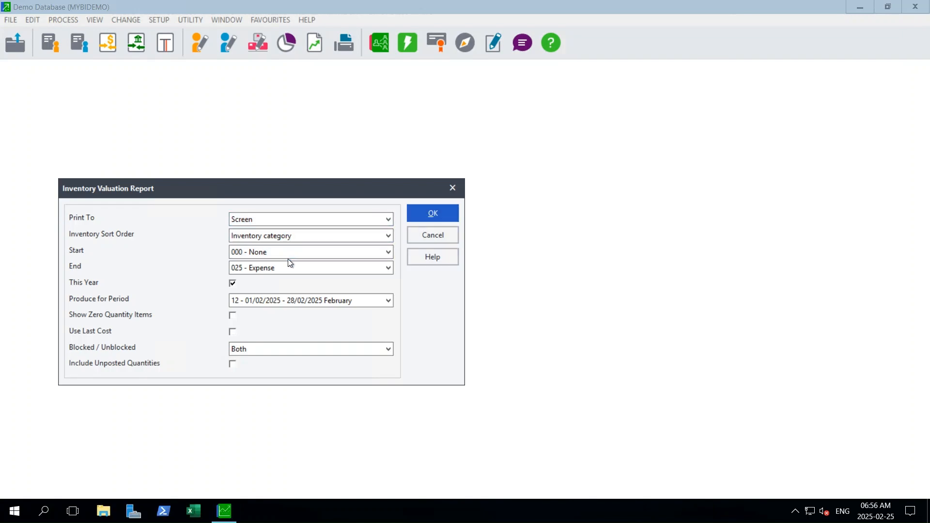
left_click(282, 239)
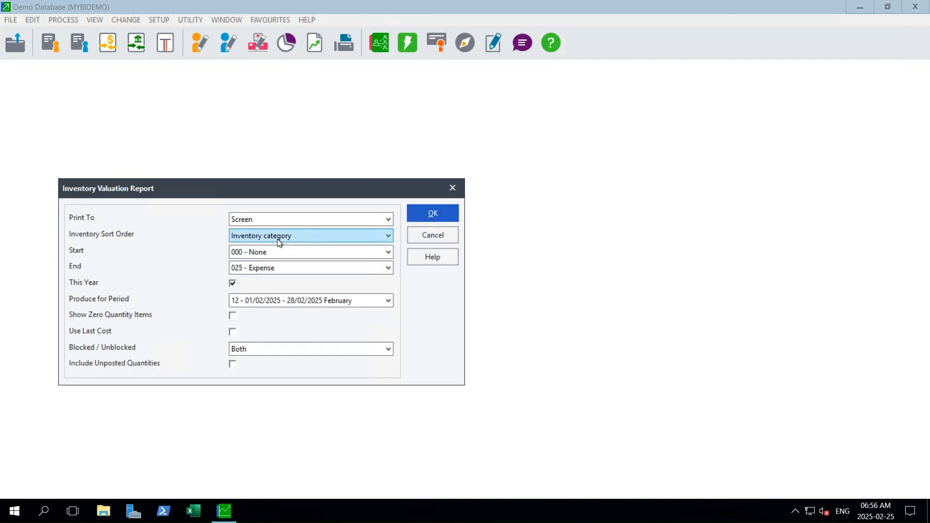
left_click(275, 237)
left_click(266, 246)
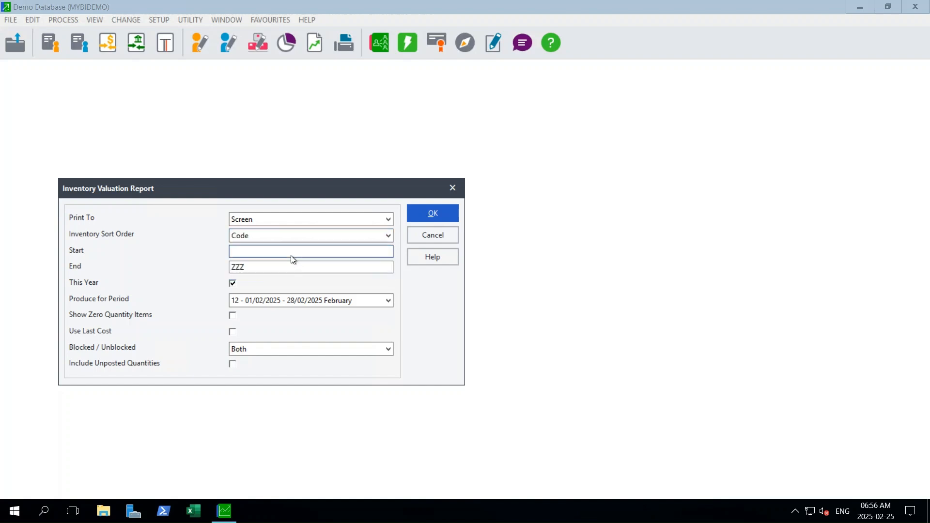
left_click(425, 216)
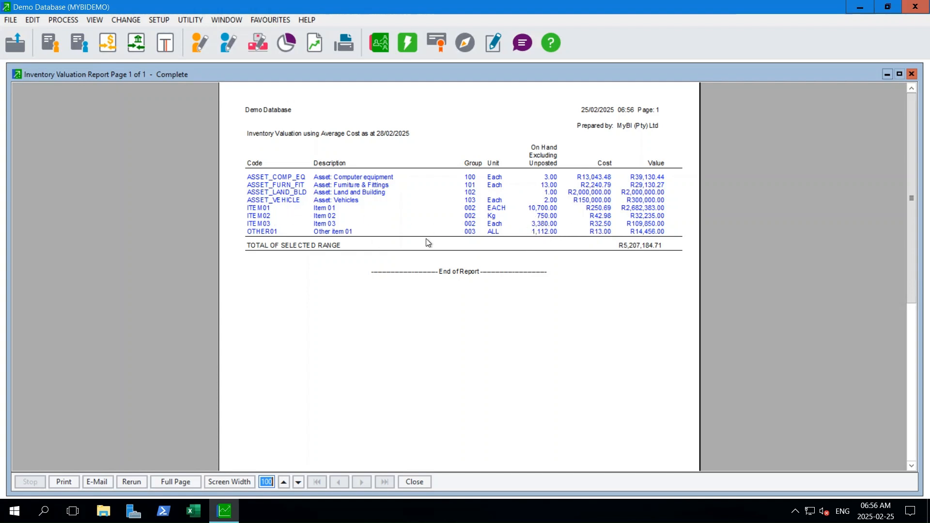
left_click(912, 74)
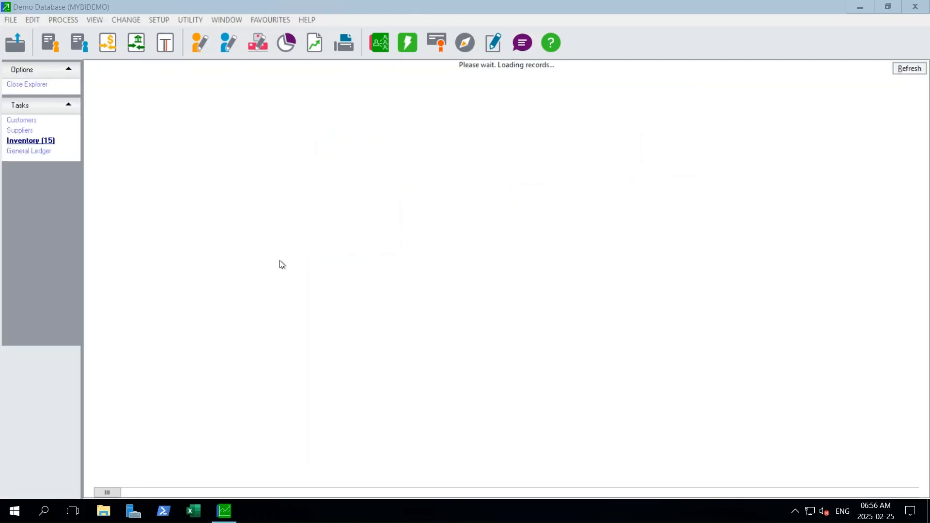